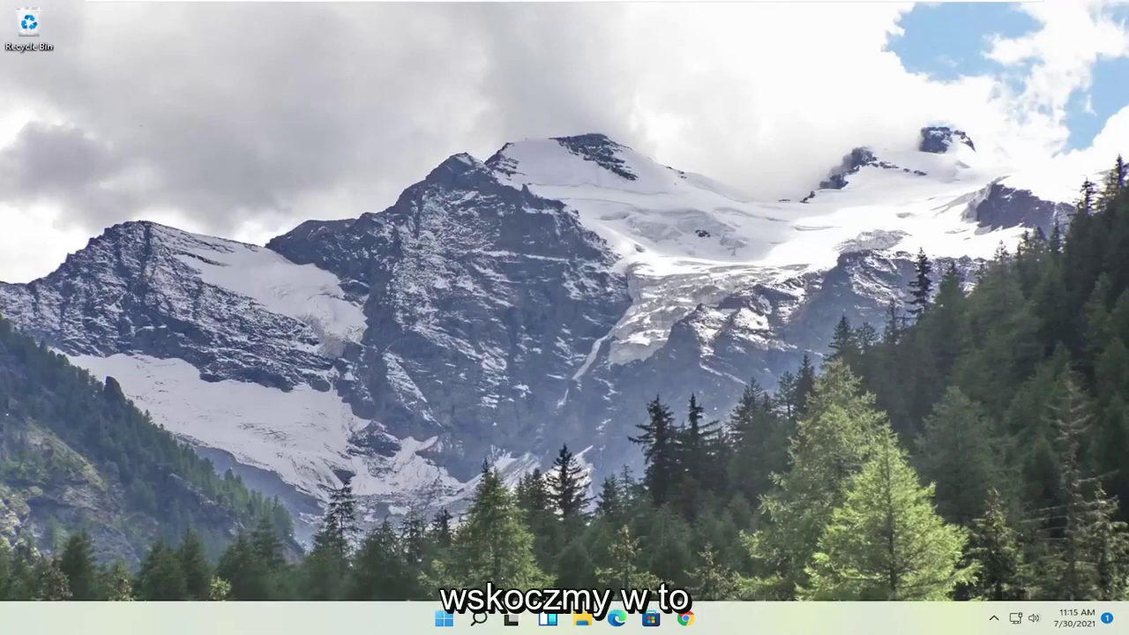
- Search 'cmd' and launch Command Prompt with Run as administrator
click(449, 623)
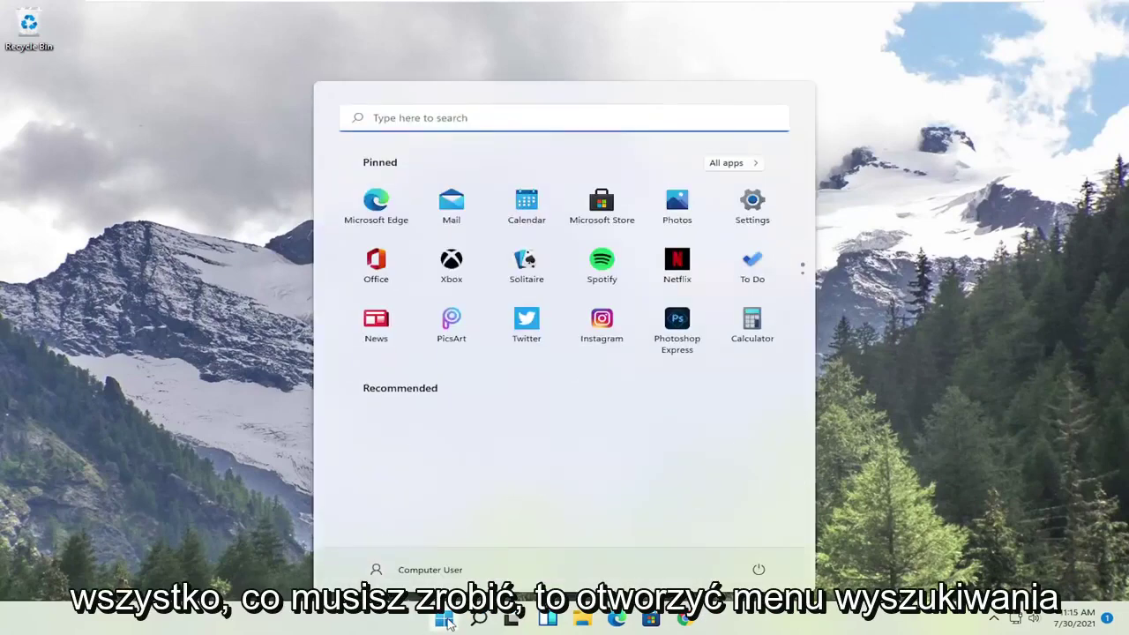
text(cmd)
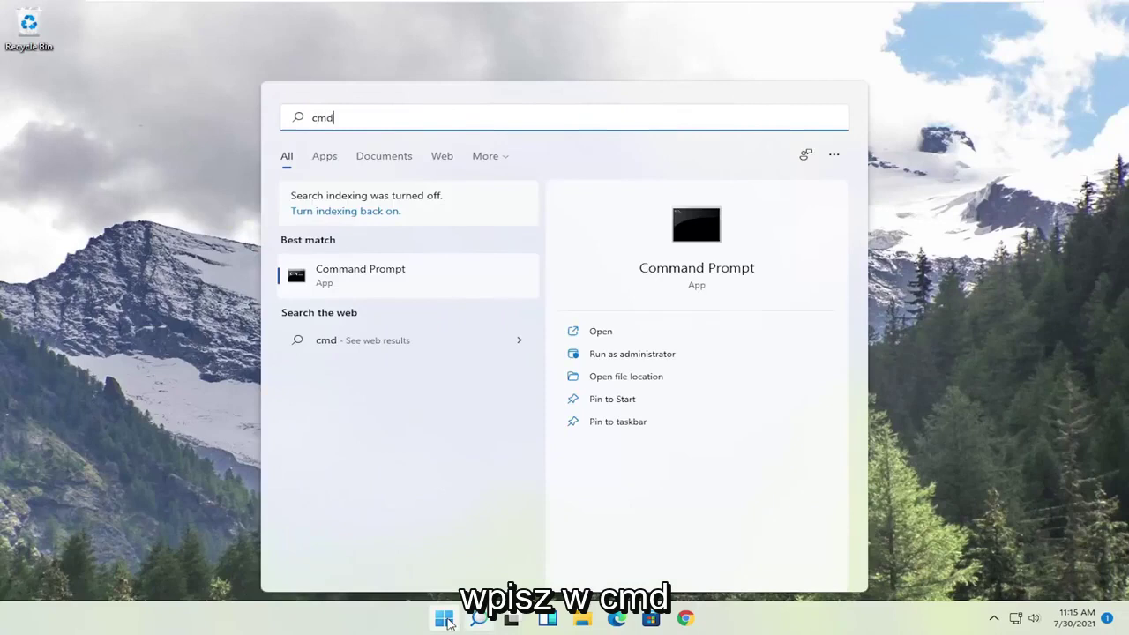
right_click(352, 280)
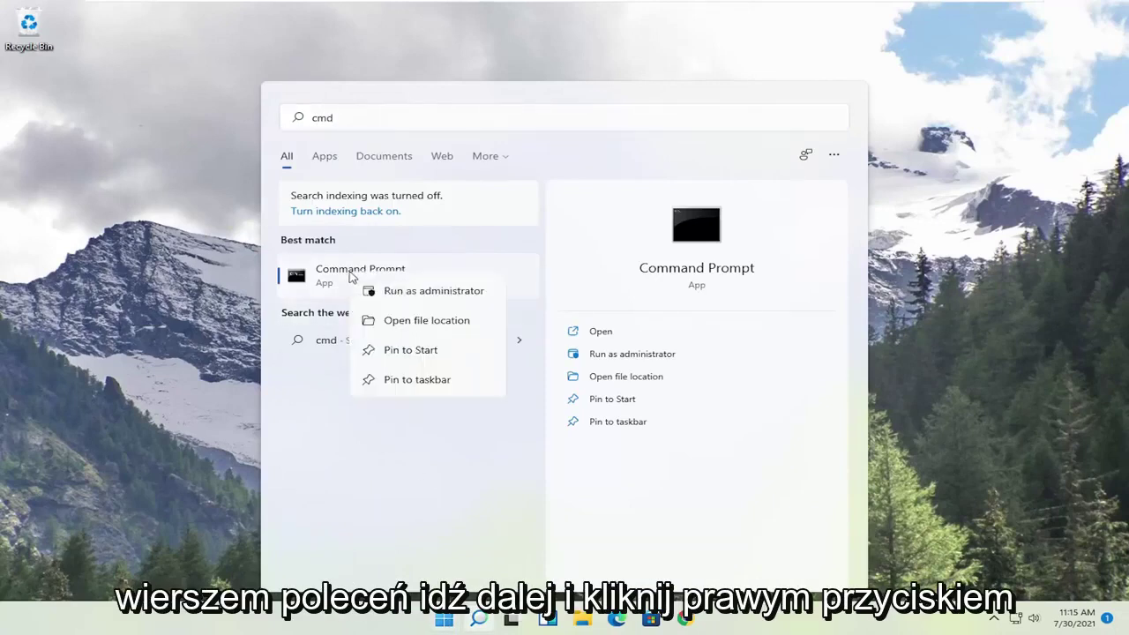
click(410, 293)
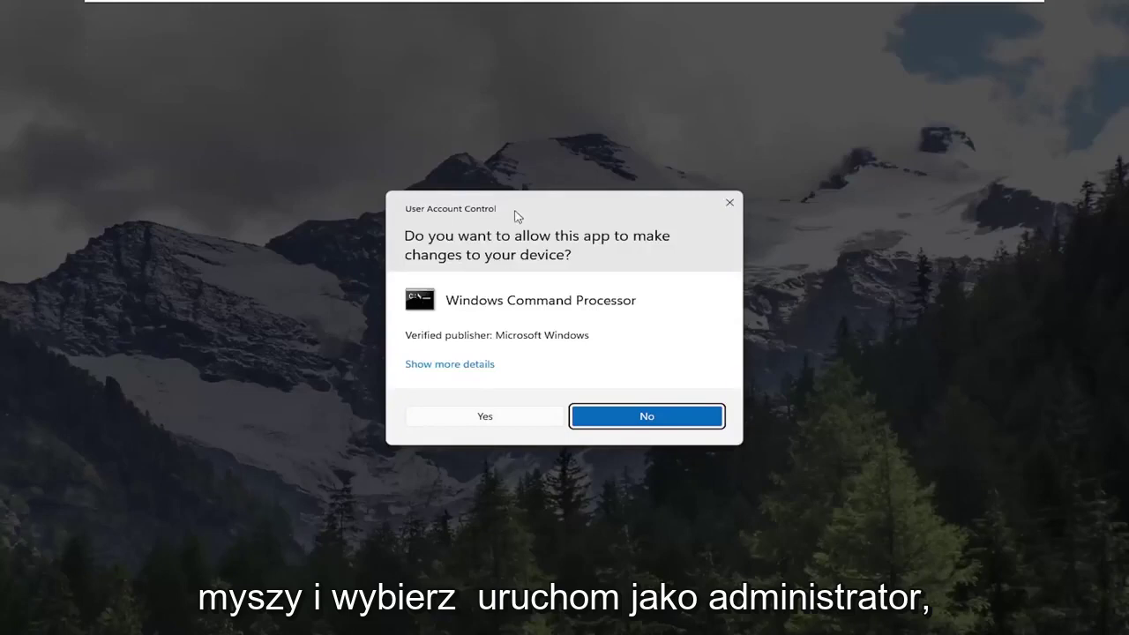
- Approve the UAC prompt and run 'netsh winsock reset' in the elevated Command Prompt
click(485, 419)
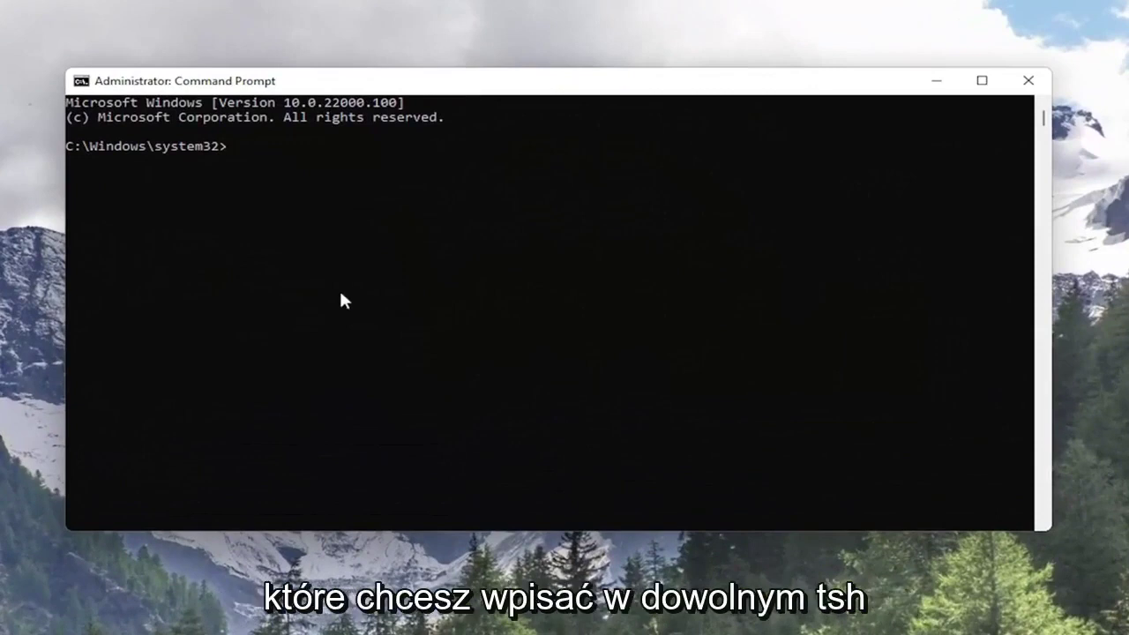
text(netsh )
text(winso)
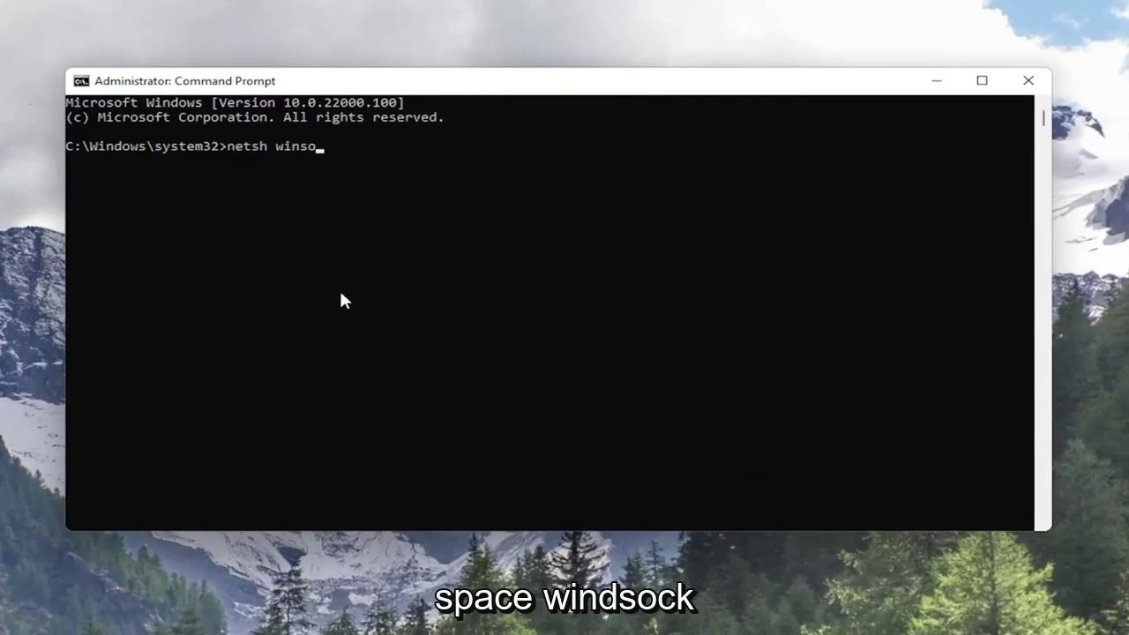
text(ck reset)
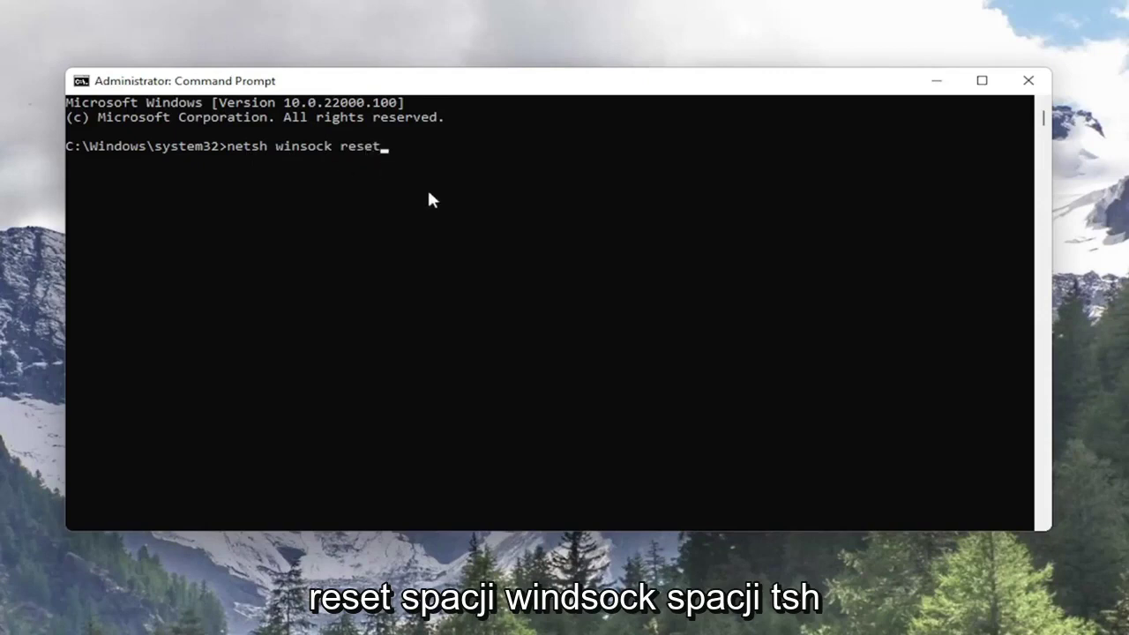
key(Return)
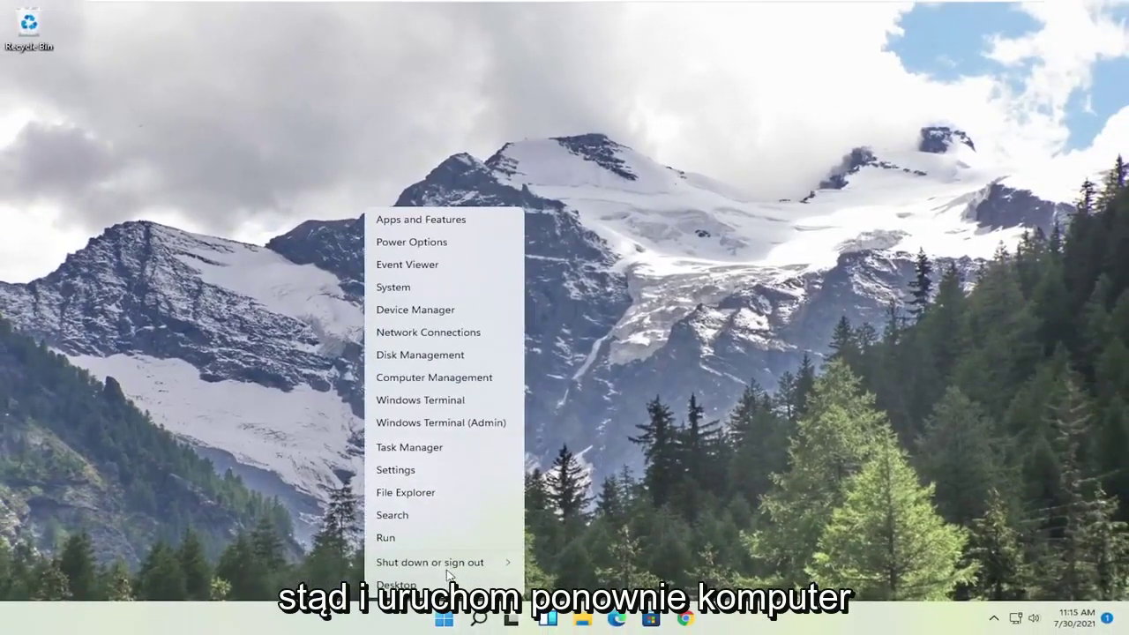
- Restart Windows, then search 'device manager' from Start and open it
mouse_move(429, 562)
click(552, 586)
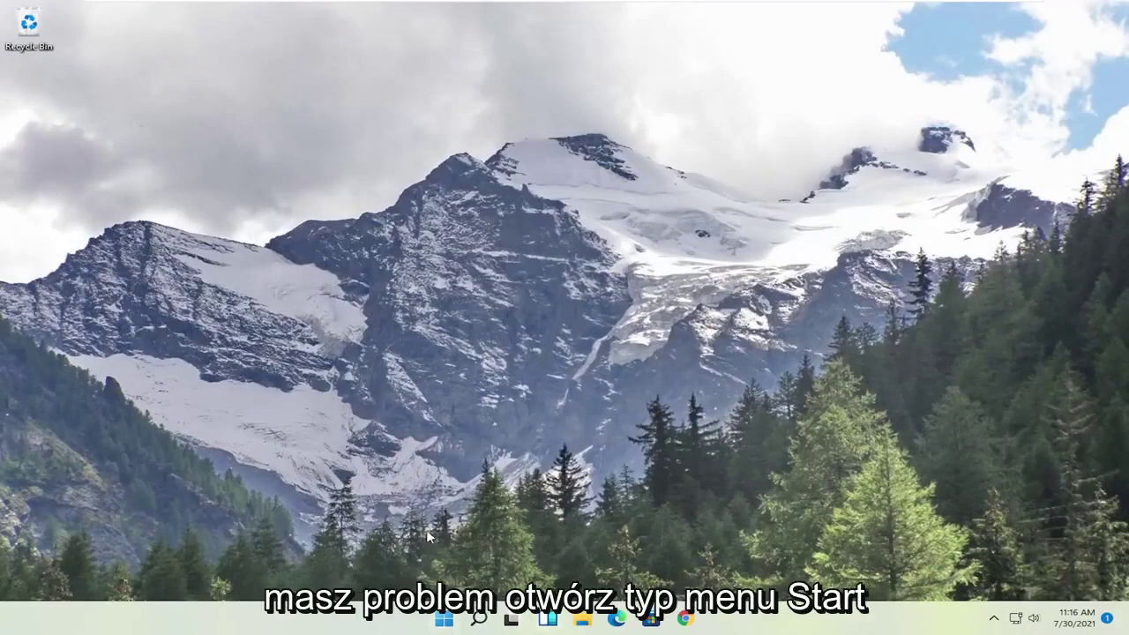
click(443, 618)
text(dev)
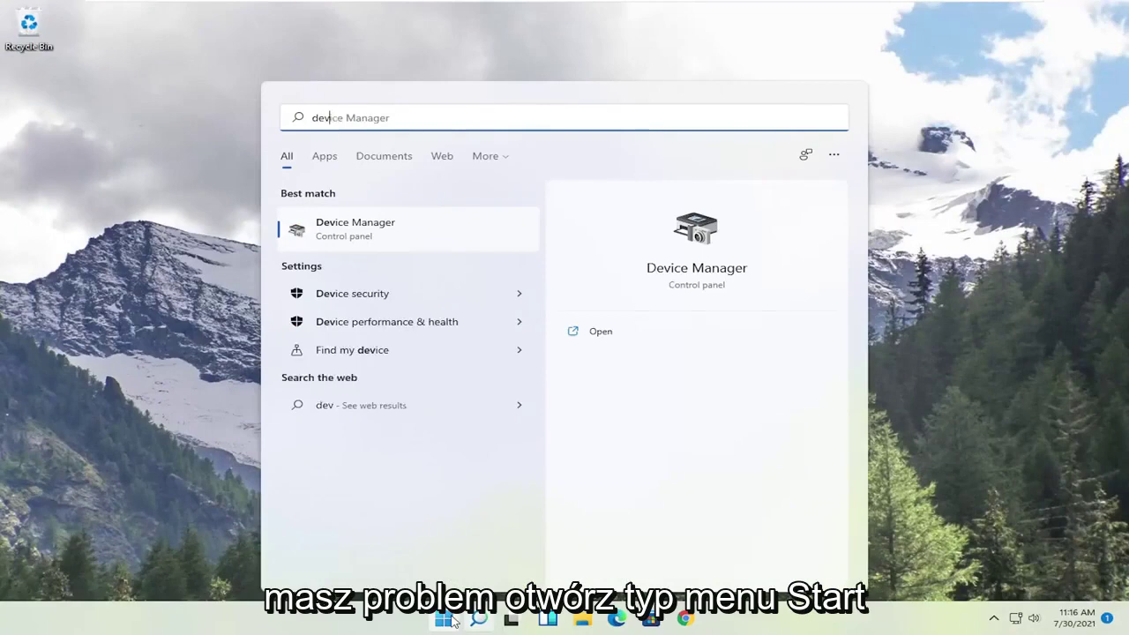
text(ice manager)
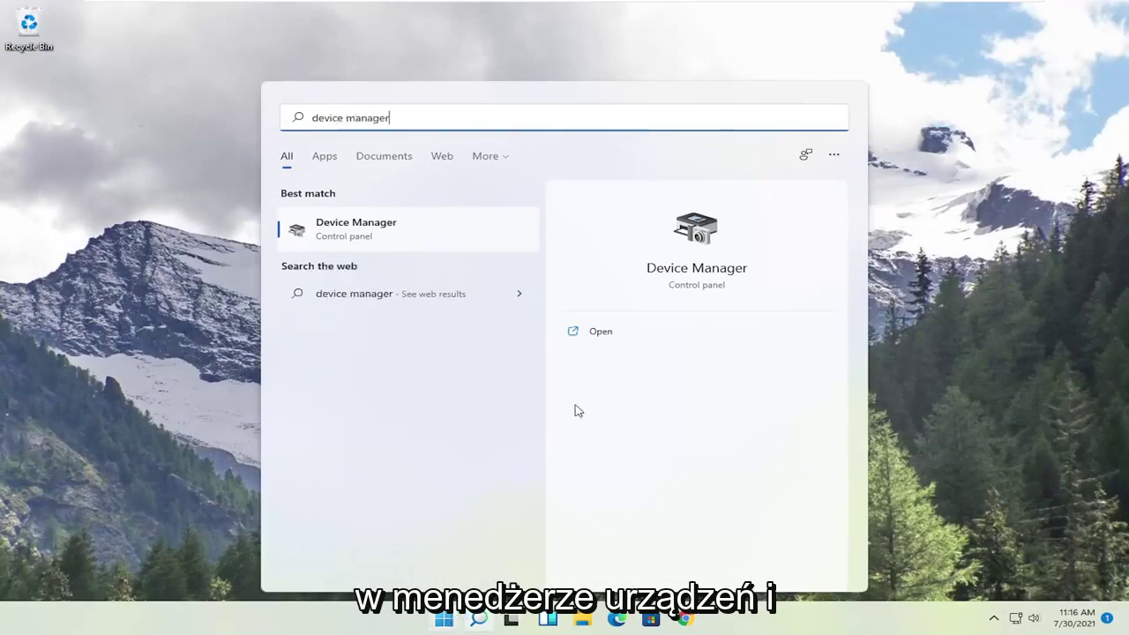
click(381, 230)
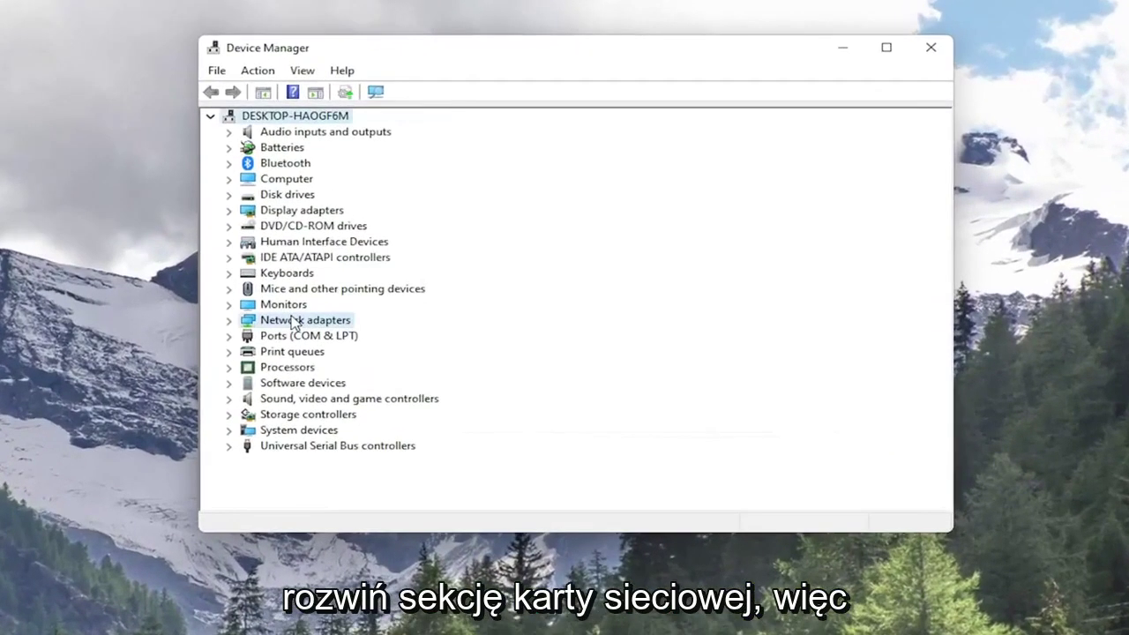
- Under Network adapters, uninstall the Intel(R) 82574L Gigabit Network Connection device
double_click(293, 321)
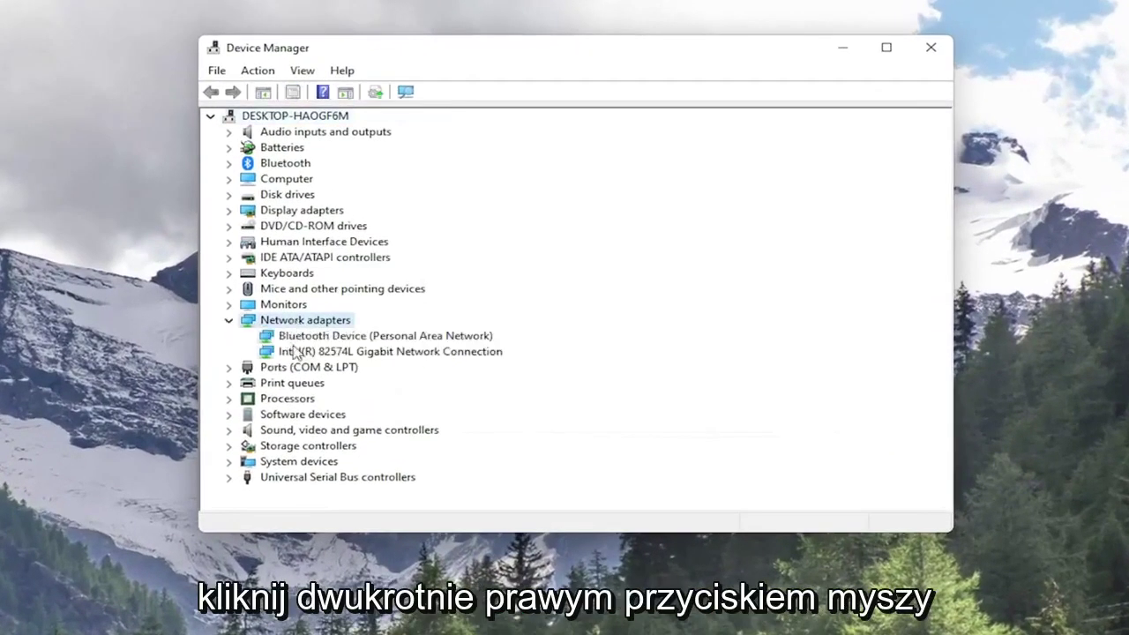
click(298, 352)
right_click(332, 354)
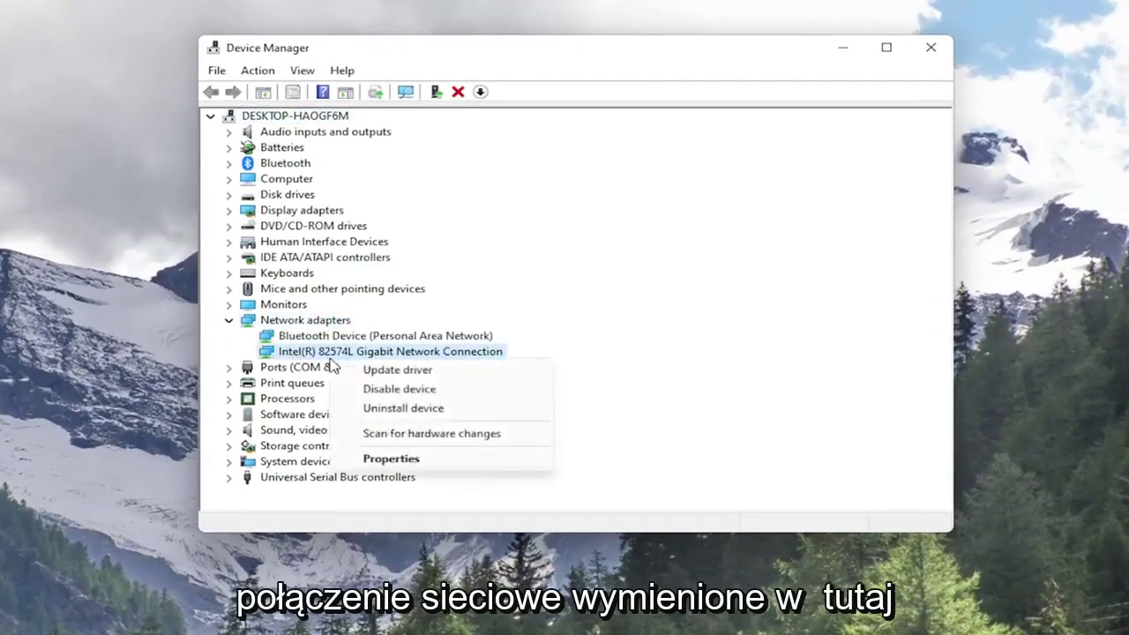
click(379, 412)
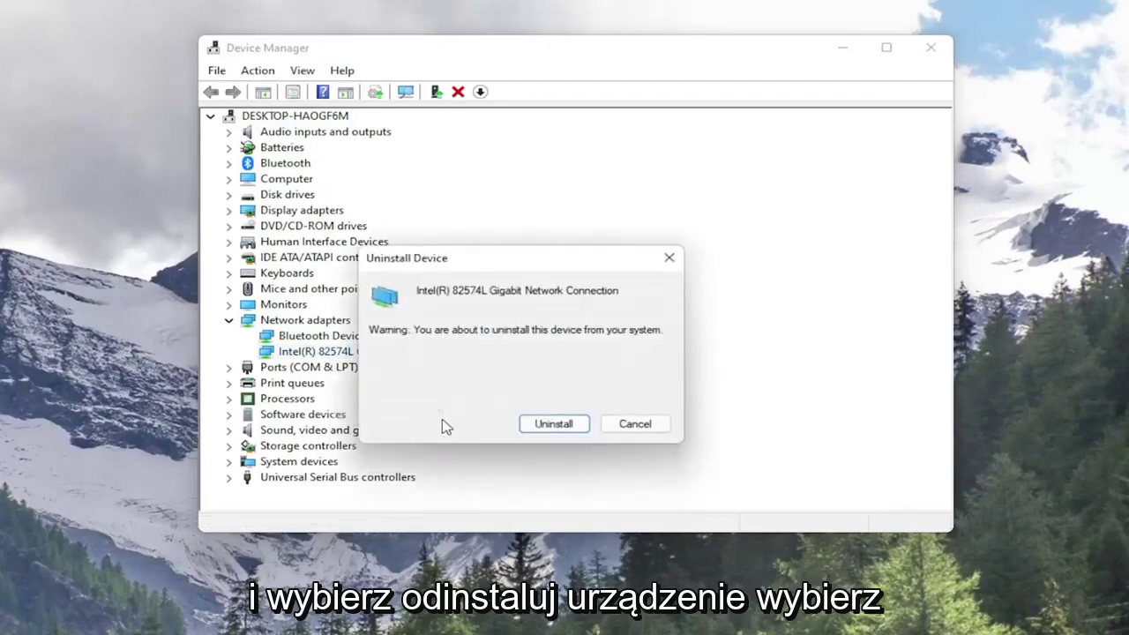
click(548, 426)
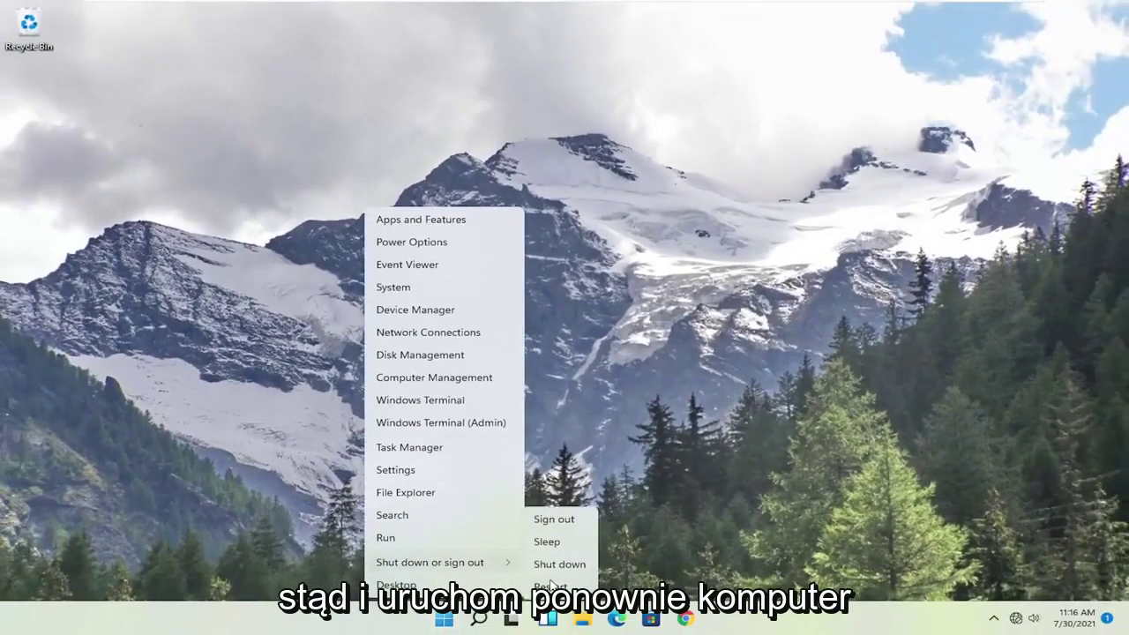
- Restart Windows, then mute the system volume from Quick Settings
click(548, 586)
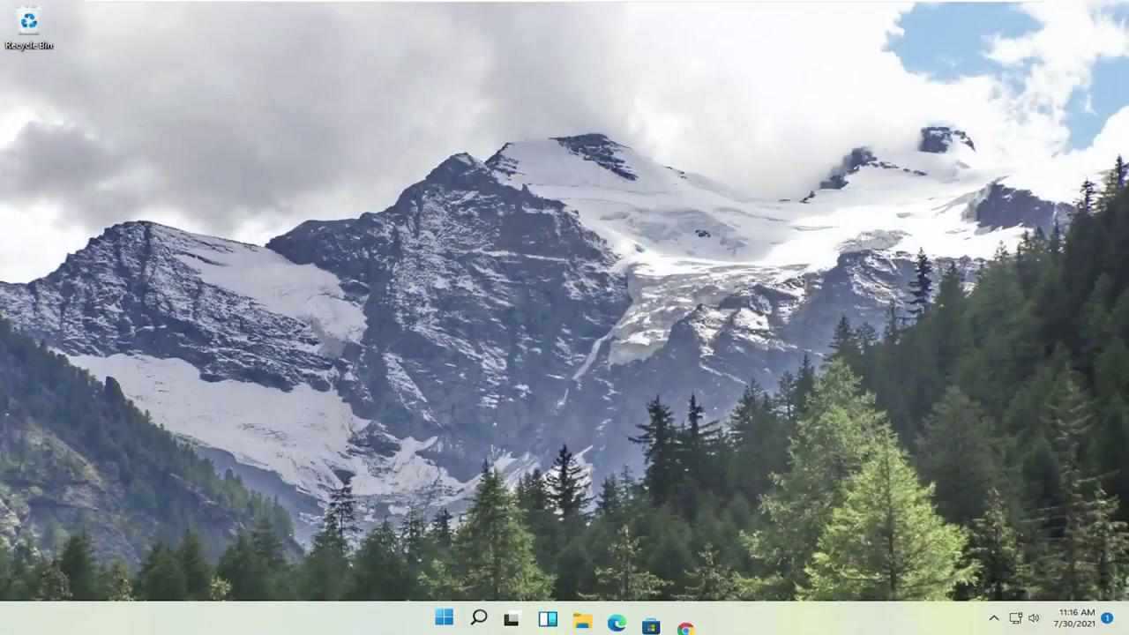
click(1032, 619)
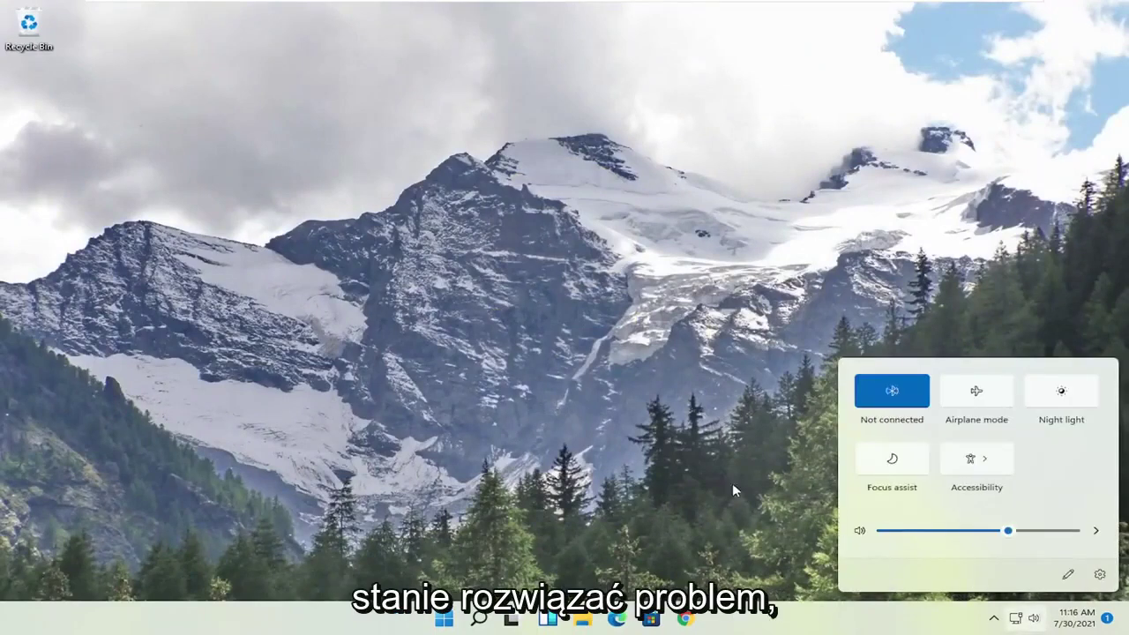
drag(898, 530, 873, 535)
click(567, 453)
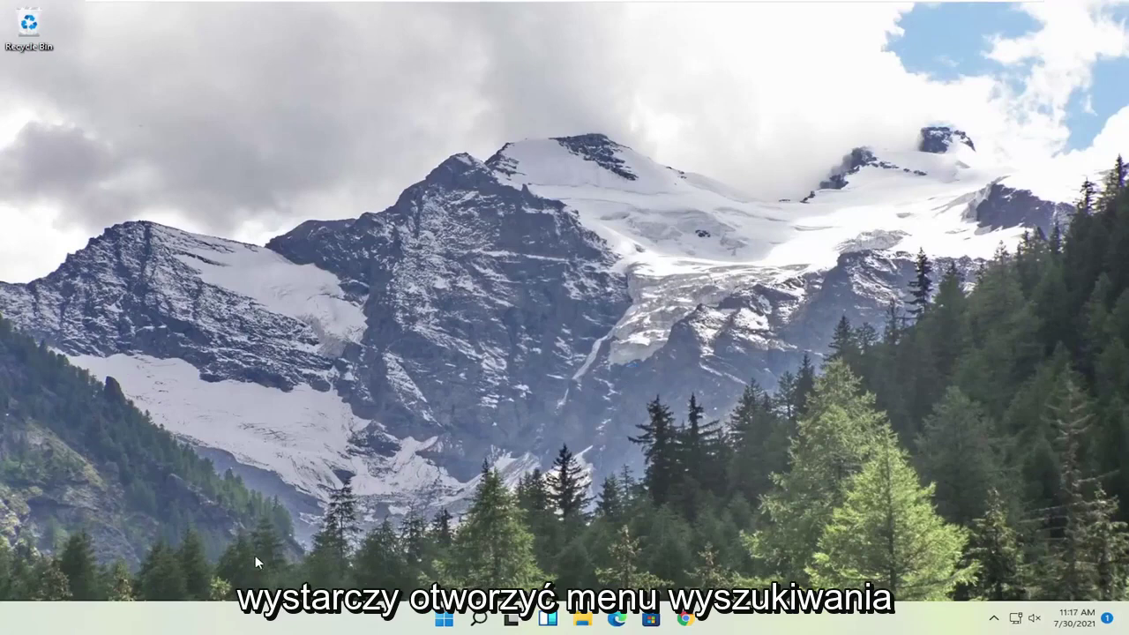
- Search 'settings' from Start and open the Settings app
click(445, 620)
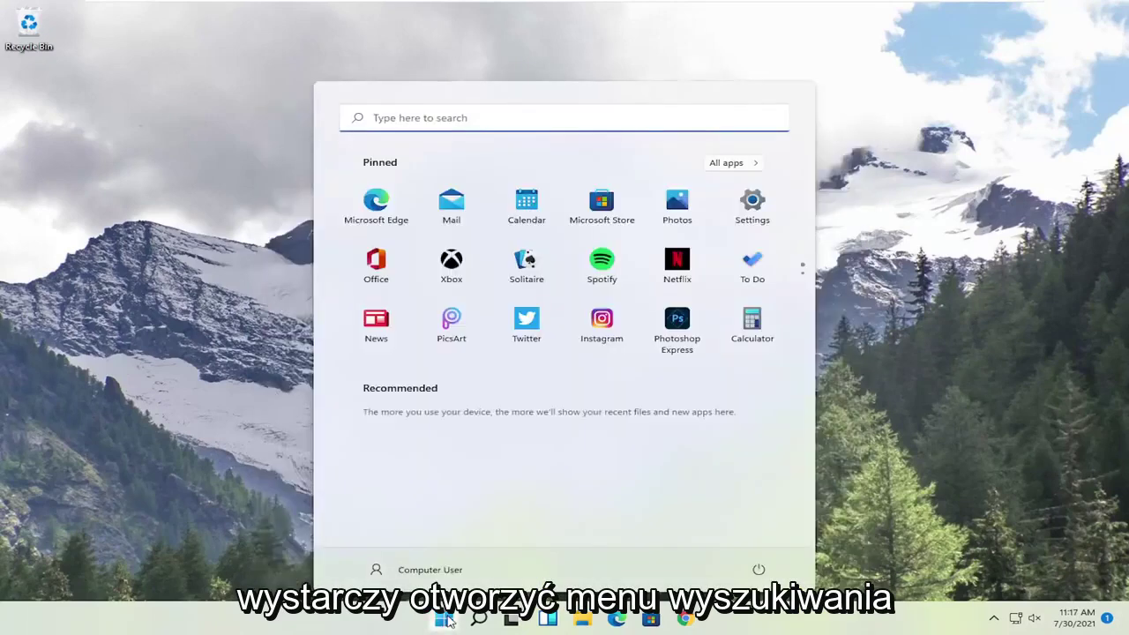
text(netw)
key(BackSpace)
key(BackSpace)
key(BackSpace)
text(settings)
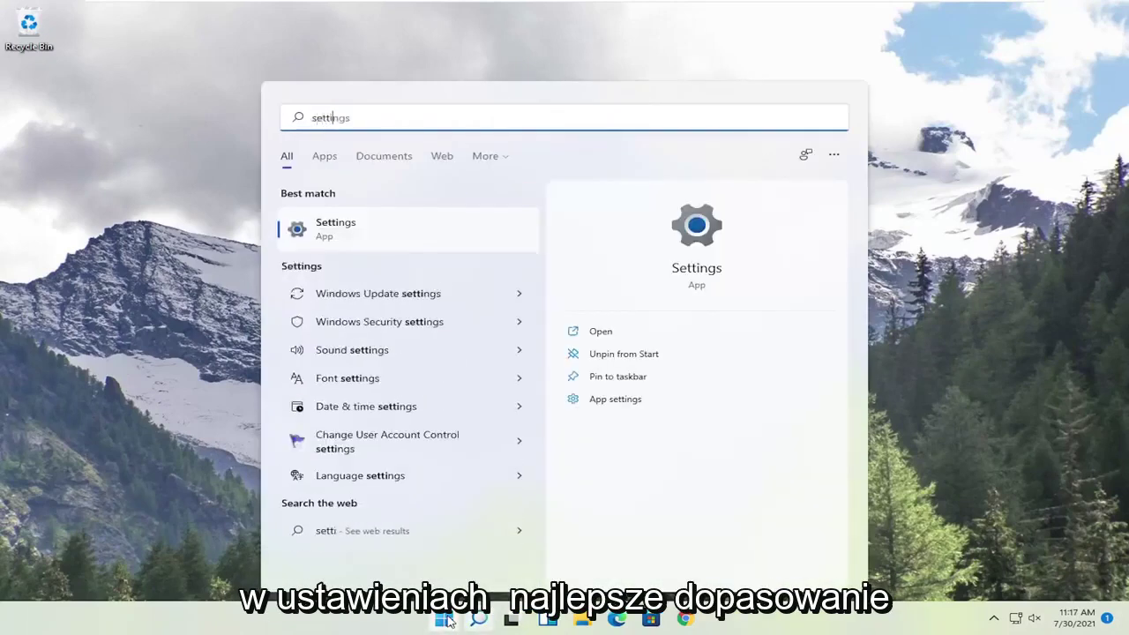
click(353, 227)
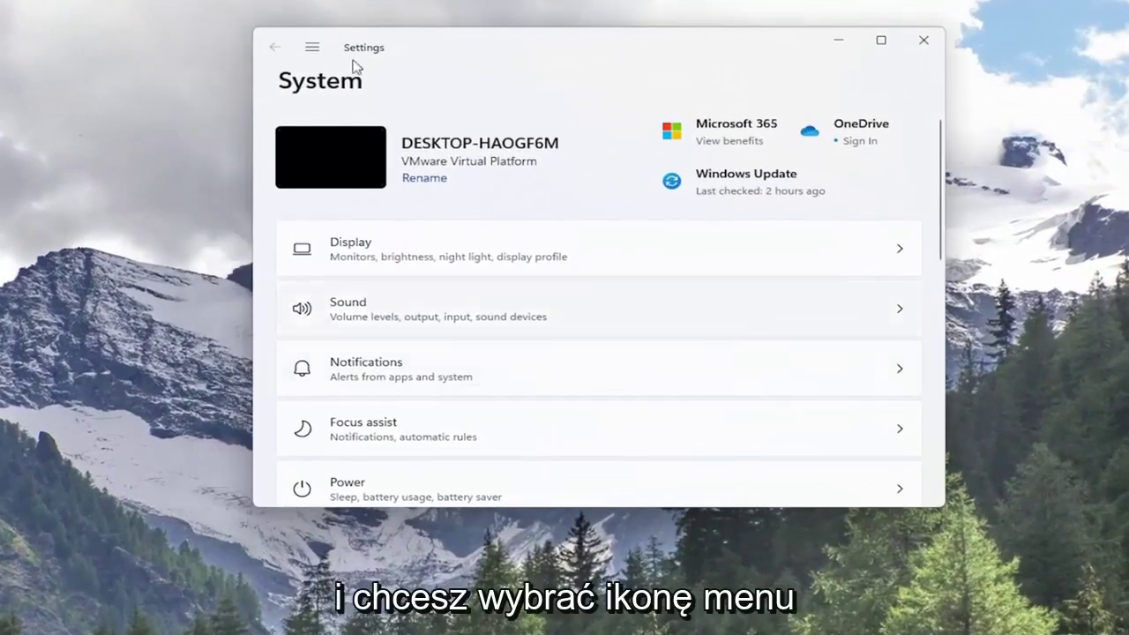
- Go to Network & internet > Advanced network settings > Network reset
click(313, 47)
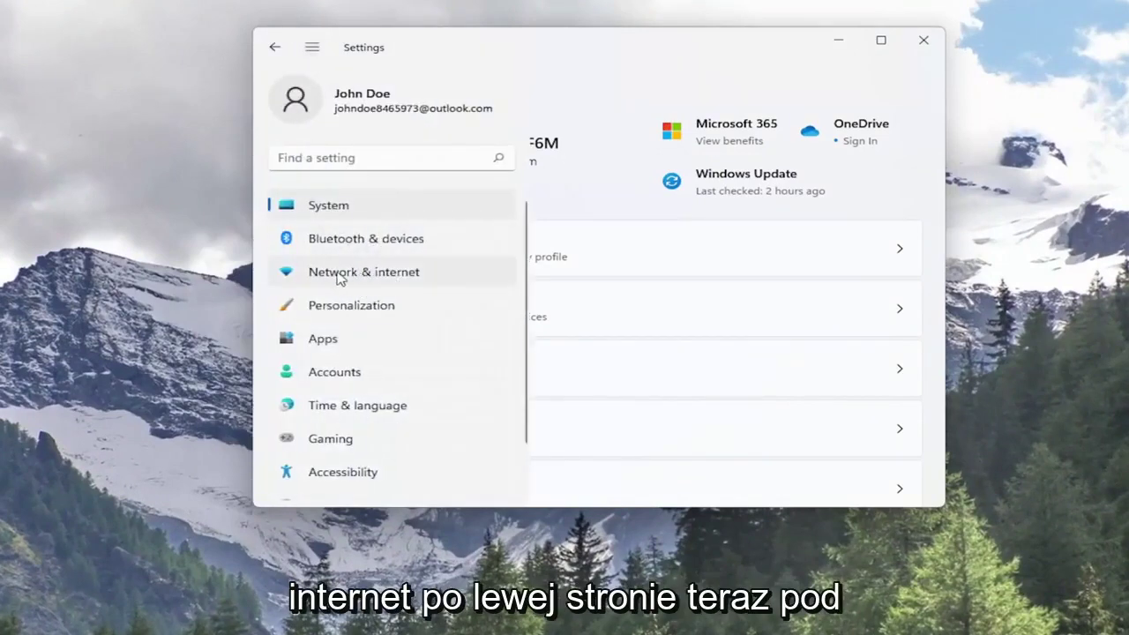
click(366, 272)
scroll(398, 279, down, 2)
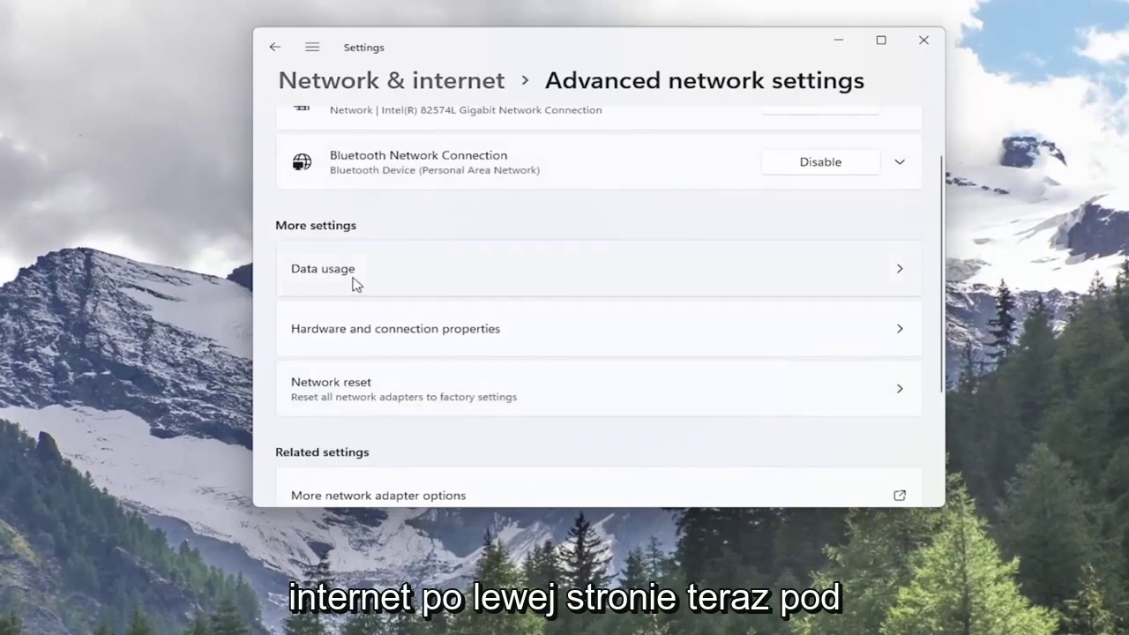
scroll(353, 282, up, 1)
scroll(353, 302, down, 1)
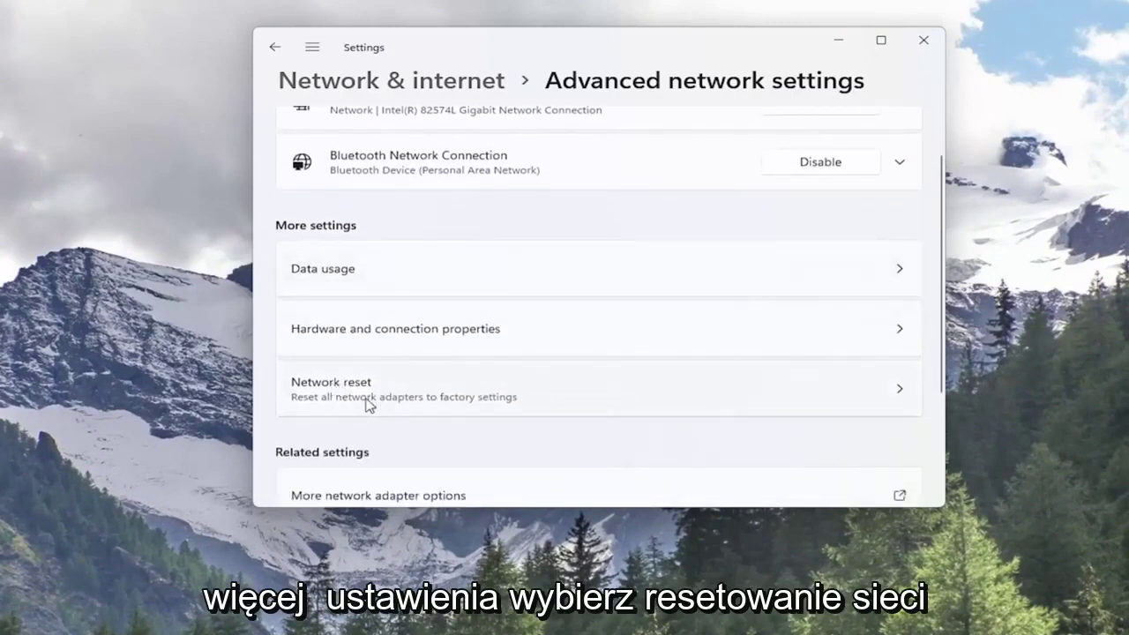
click(409, 410)
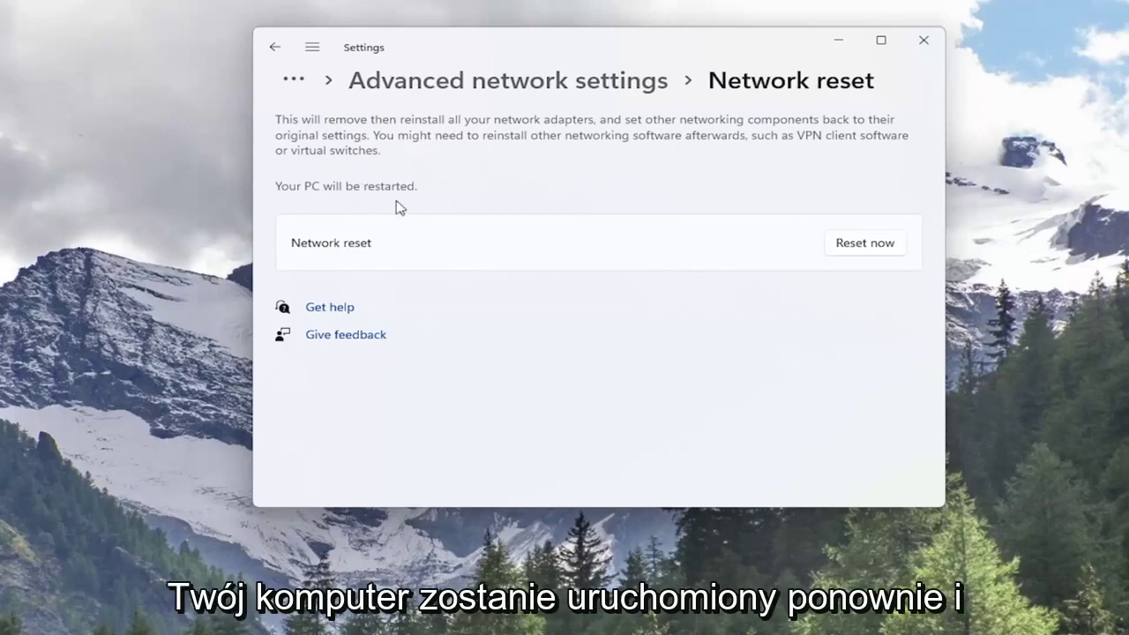
- Choose Reset now and confirm with Yes to reset all network adapters
click(869, 252)
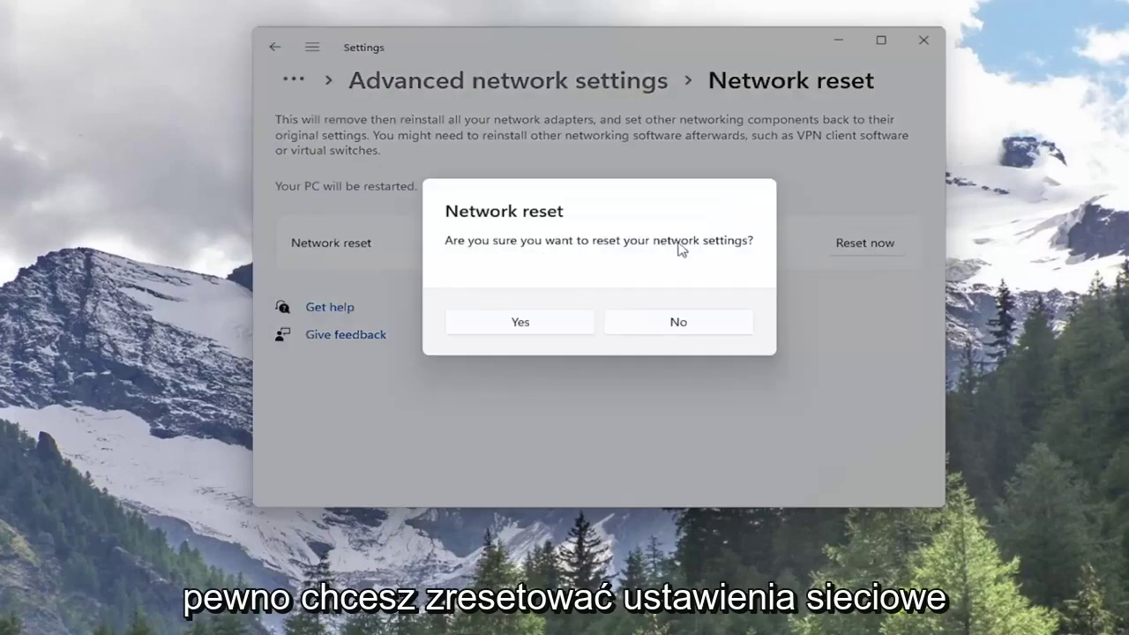
click(540, 328)
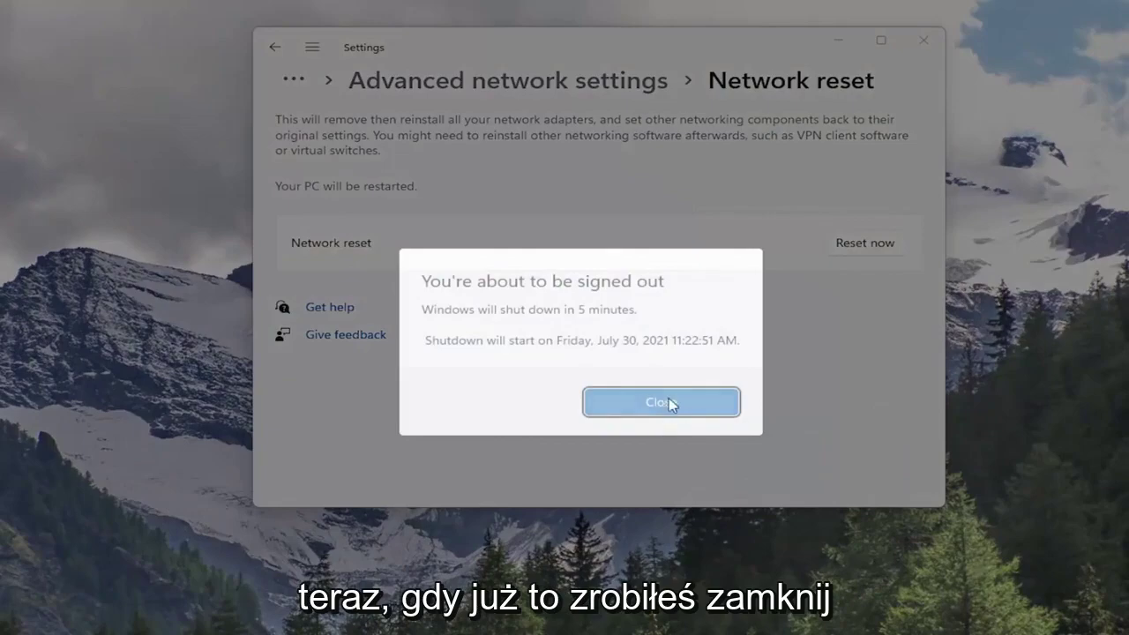